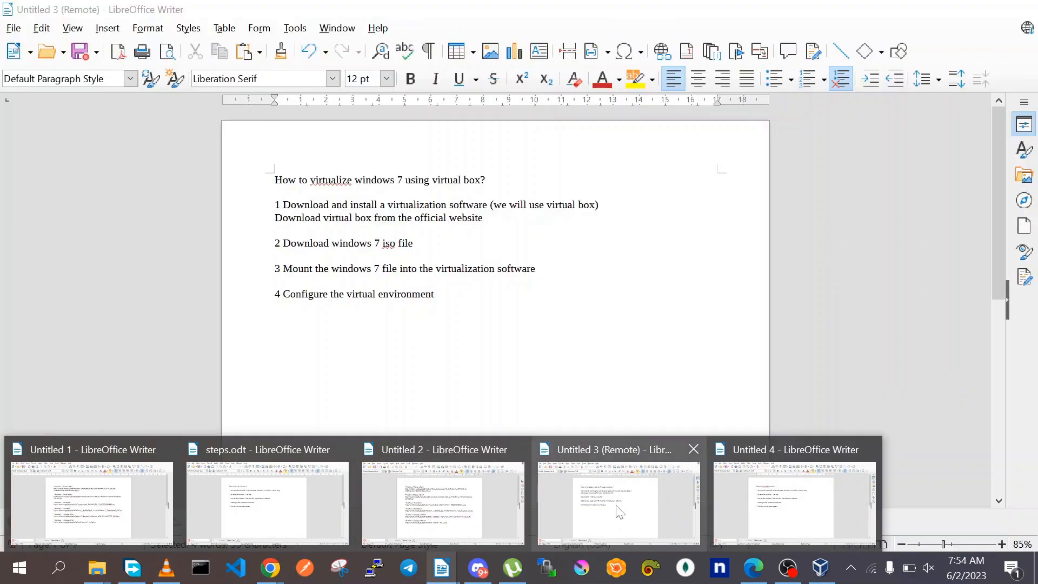
Switch to Chrome, search Google for "download virtual box" and open the Oracle VM VirtualBox Downloads page
{"action": "left_click", "coordinate": [619, 511]}
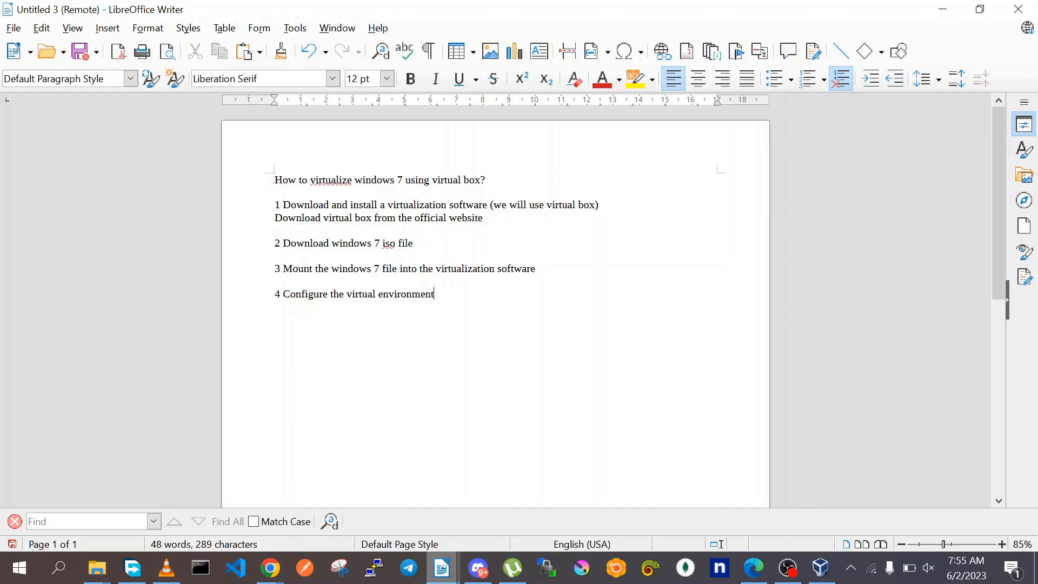
{"action": "left_click", "coordinate": [265, 578]}
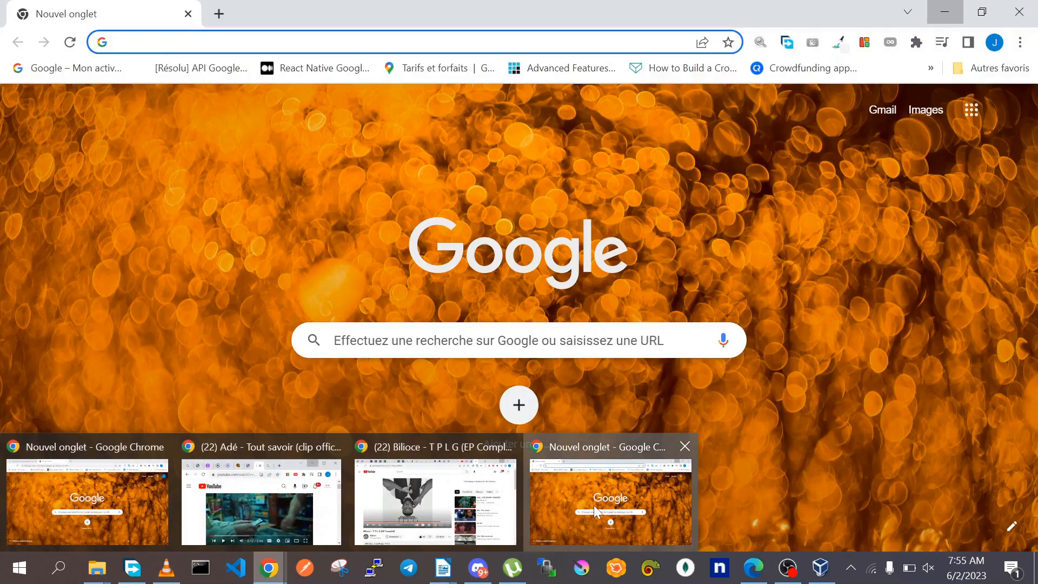
{"action": "left_click", "coordinate": [593, 505]}
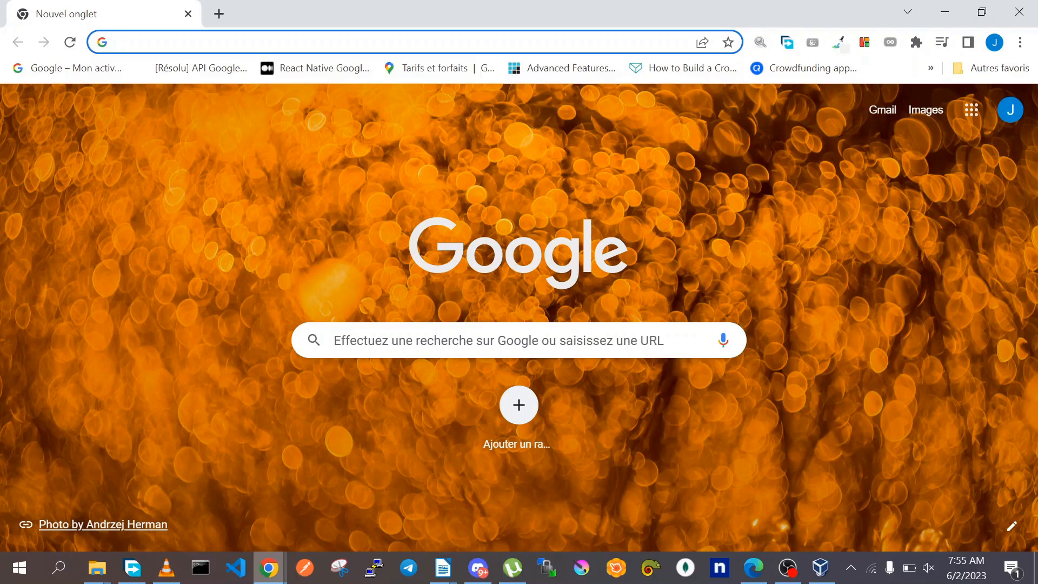
{"action": "left_click", "coordinate": [260, 43]}
{"action": "type", "text": "download virtual box"}
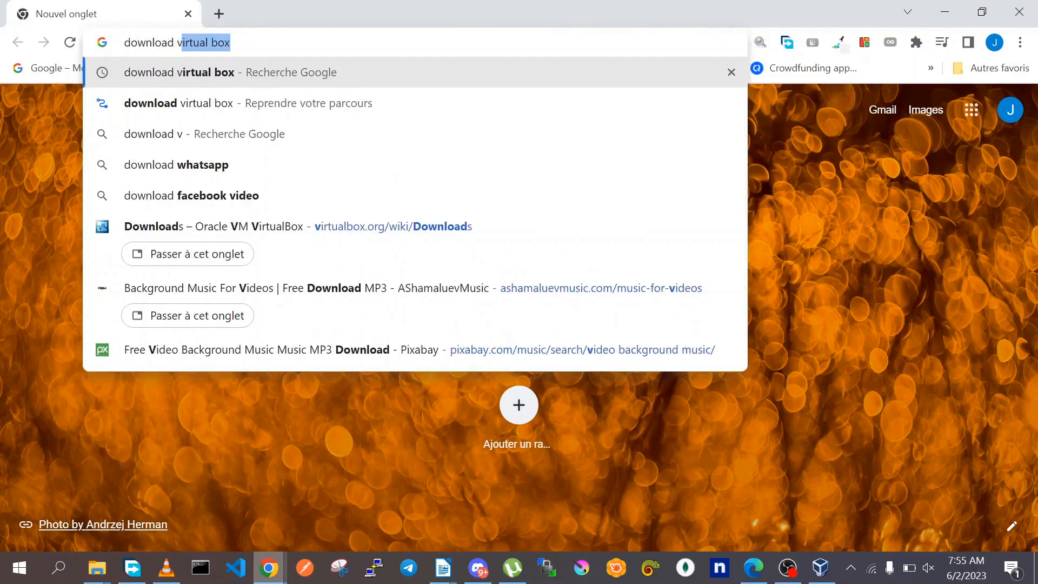
{"action": "key", "text": "Return"}
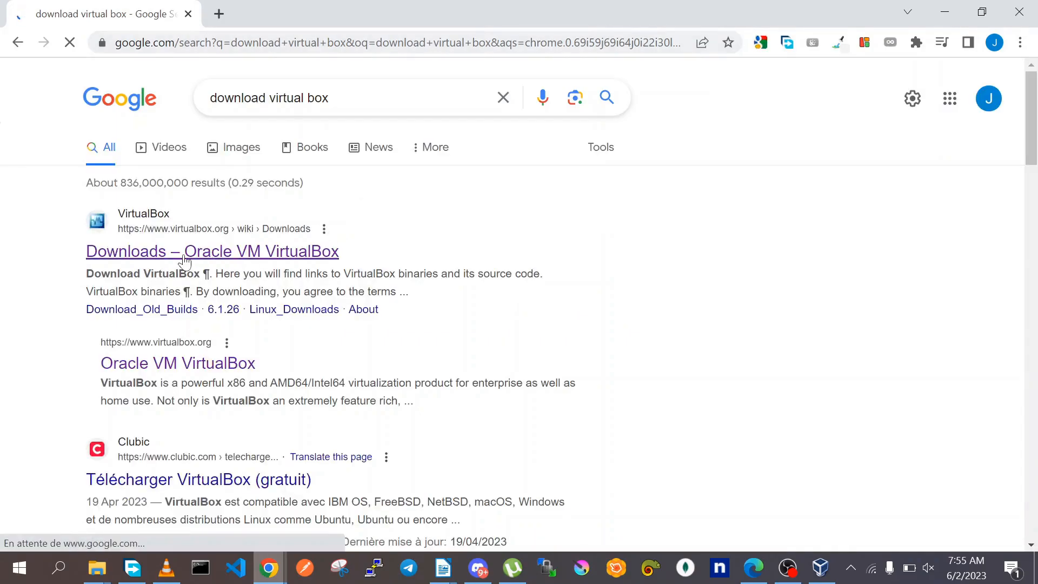
{"action": "left_click", "coordinate": [184, 252]}
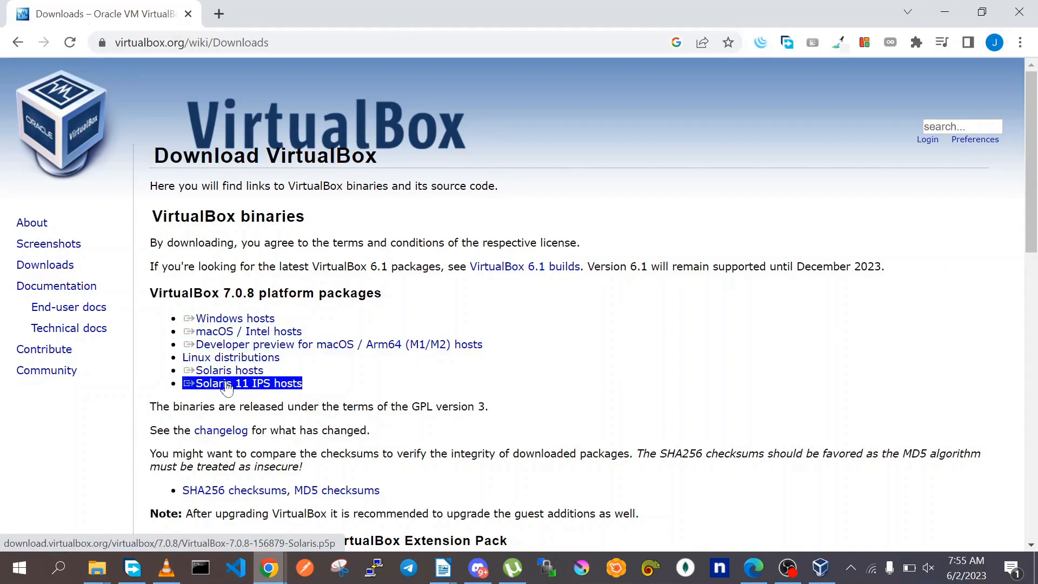
{"action": "left_click", "coordinate": [256, 320]}
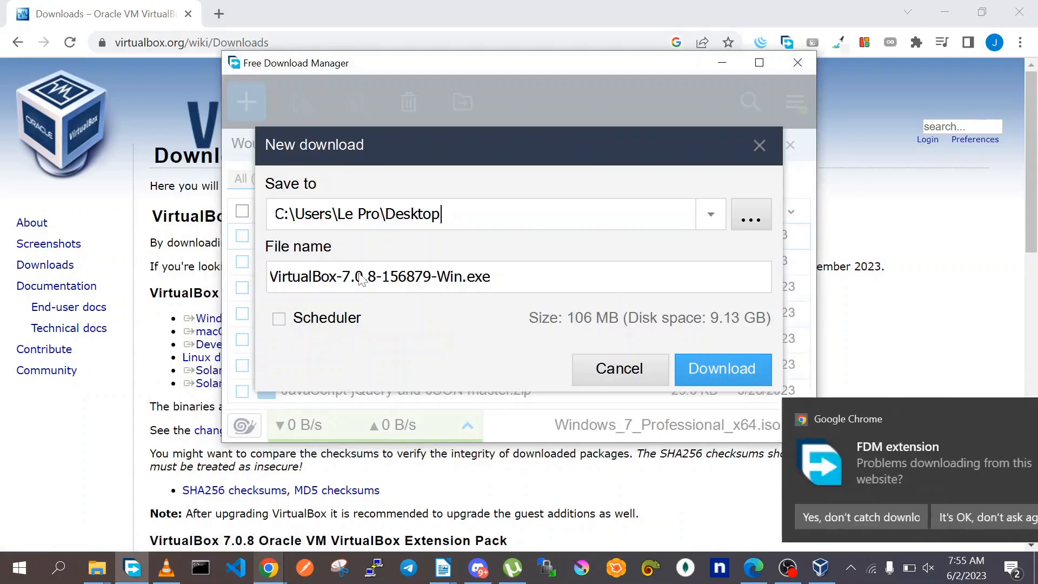
{"action": "left_click", "coordinate": [1006, 421]}
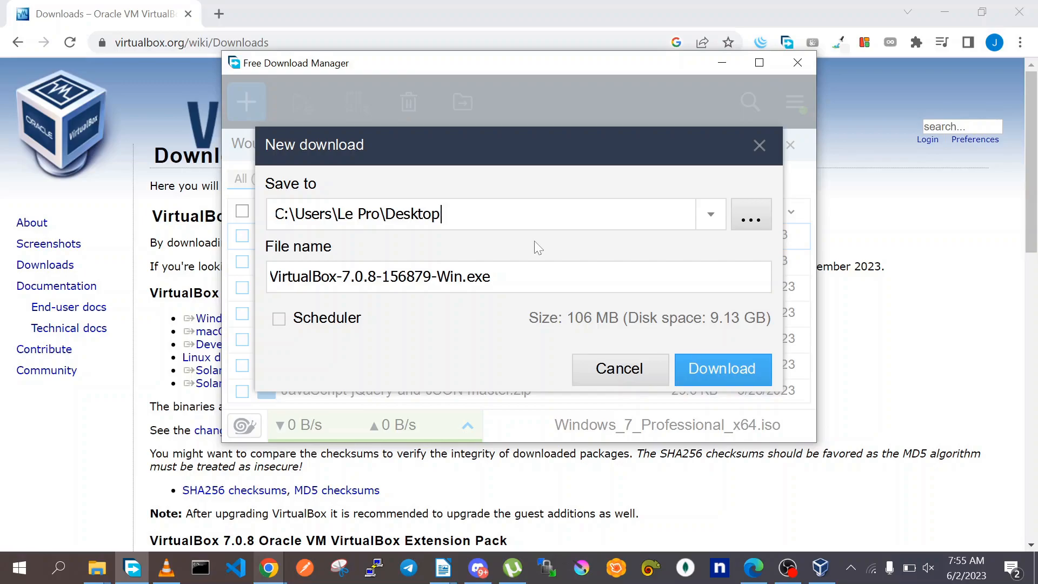
{"action": "left_click", "coordinate": [605, 373]}
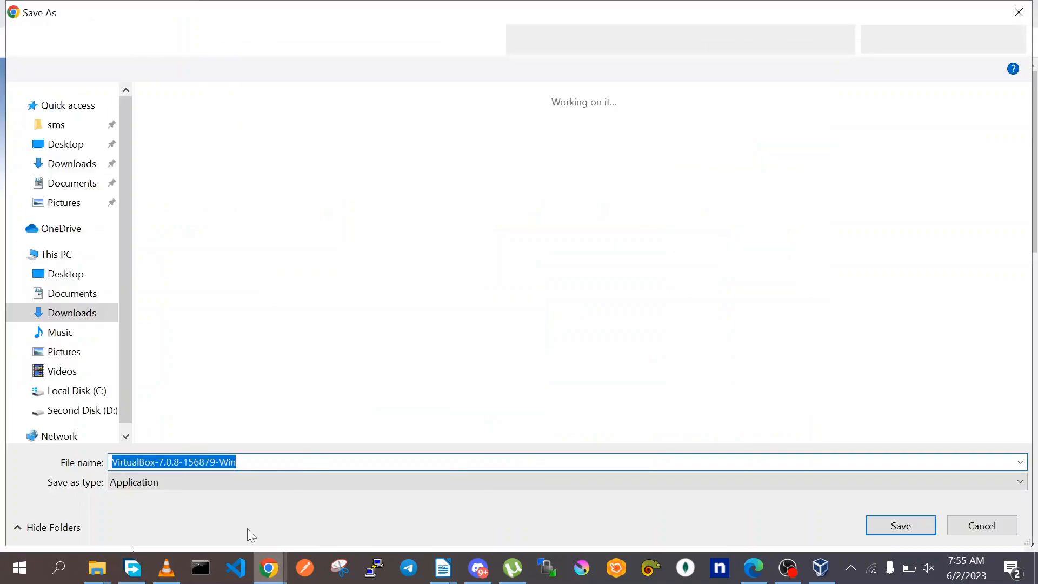
{"action": "left_click", "coordinate": [981, 525]}
Switch to File Explorer and examine the VirtualBox application in the virtual box folder on Second Disk (D:)
{"action": "left_click", "coordinate": [96, 567]}
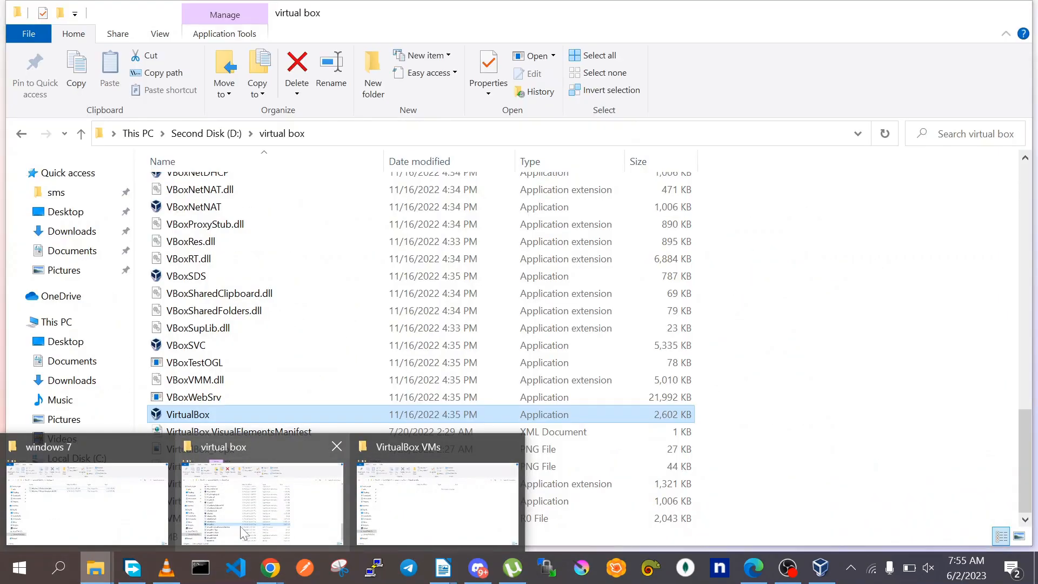
{"action": "left_click", "coordinate": [242, 533]}
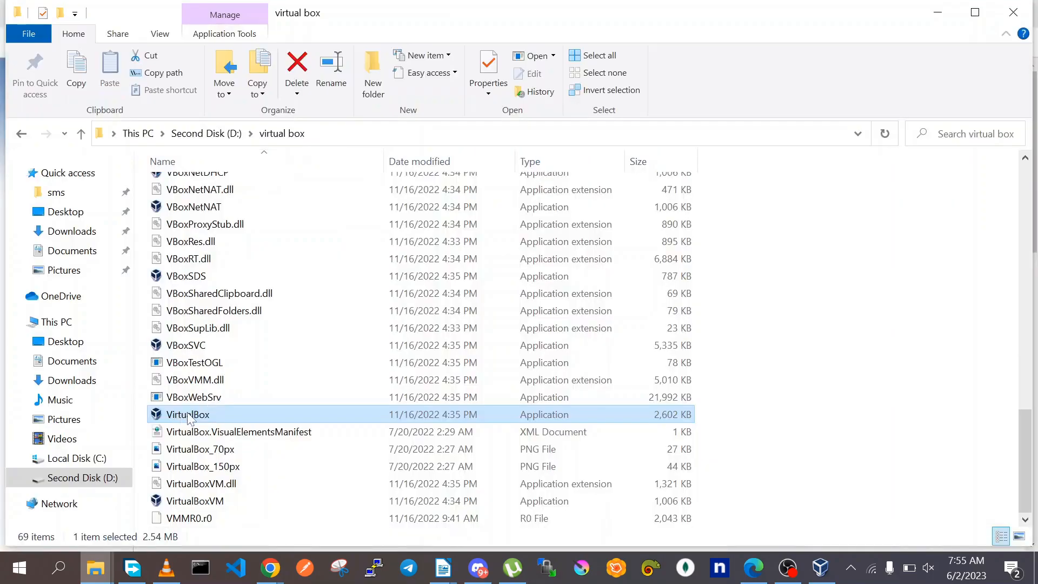
{"action": "scroll", "coordinate": [290, 326], "scroll_direction": "up", "scroll_amount": 15}
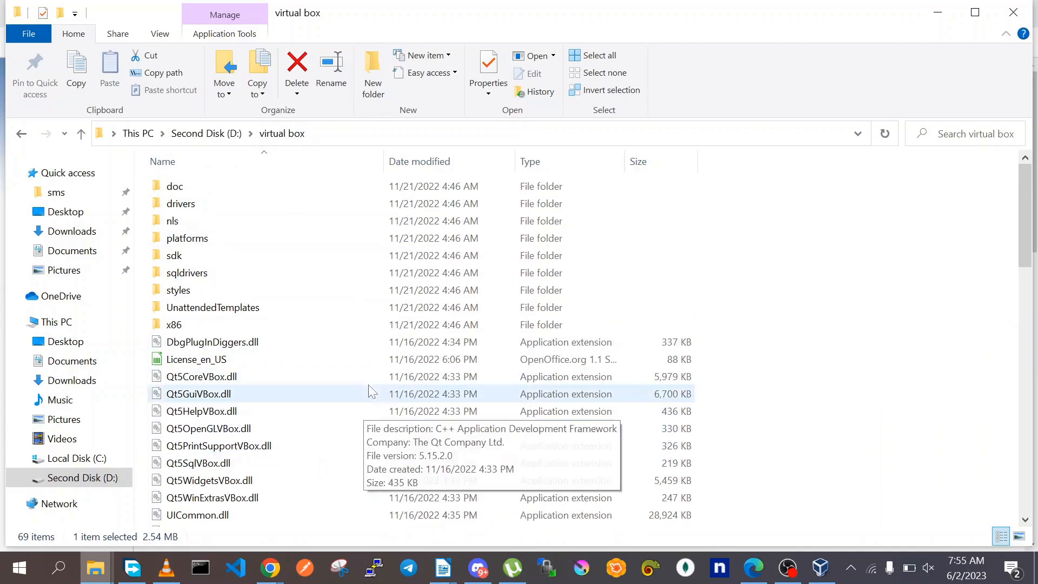
{"action": "scroll", "coordinate": [296, 382], "scroll_direction": "down", "scroll_amount": 15}
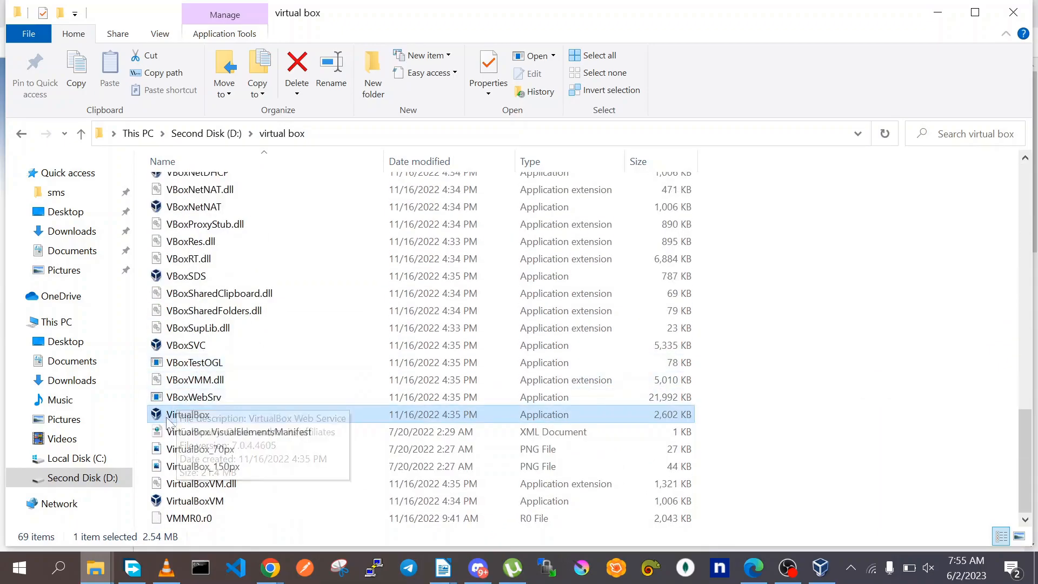
{"action": "left_click", "coordinate": [193, 415]}
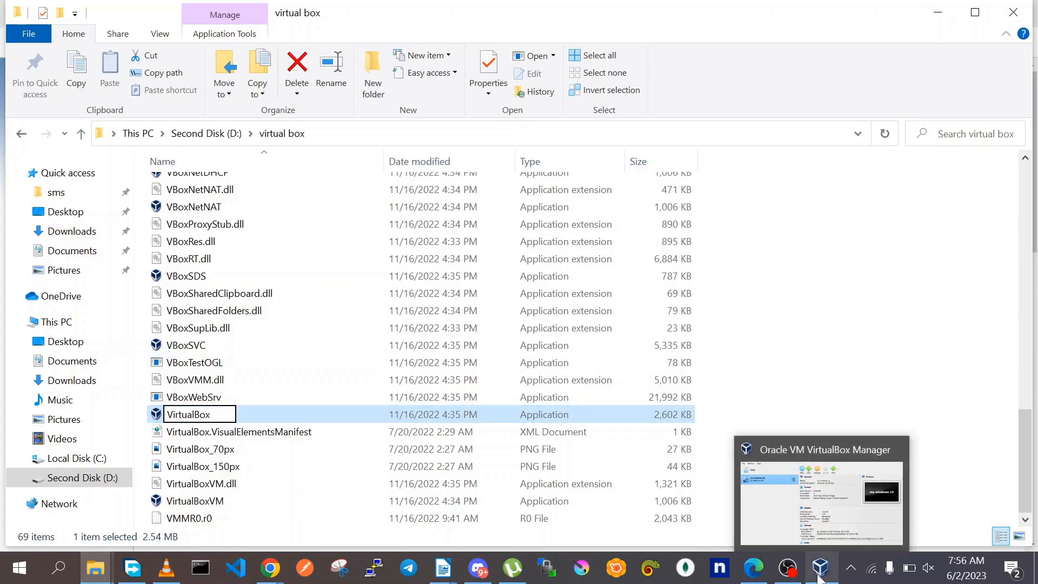
Switch to Oracle VM VirtualBox Manager and start a new virtual machine named "my windows 7"
{"action": "left_click", "coordinate": [820, 570]}
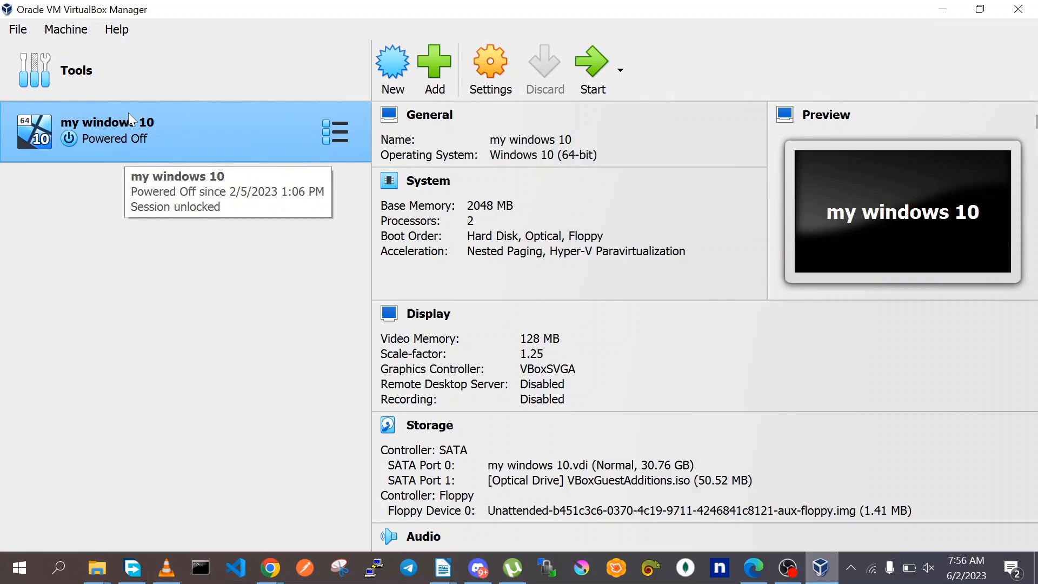
{"action": "left_click", "coordinate": [394, 82]}
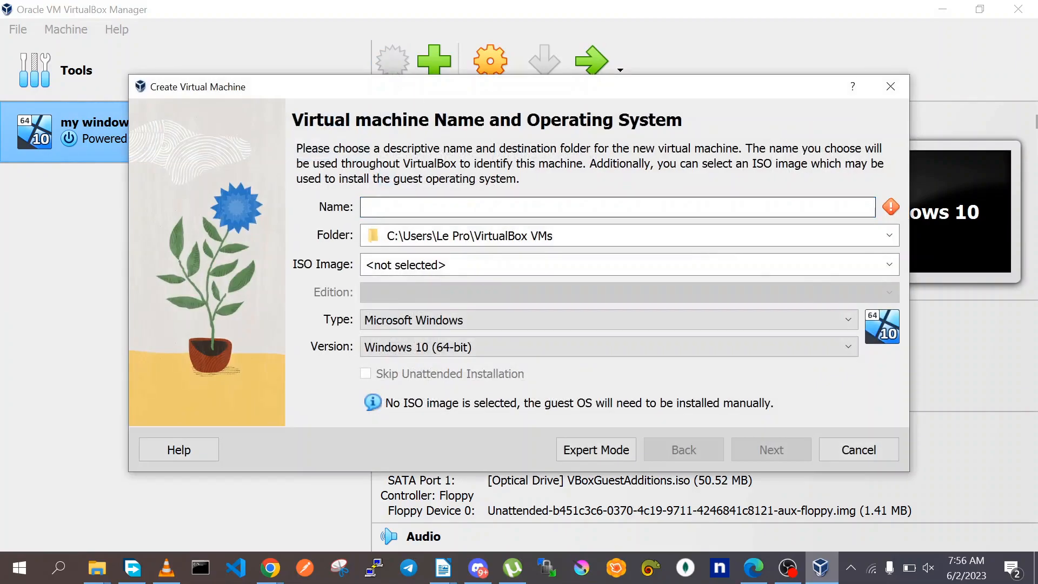
{"action": "type", "text": "m"}
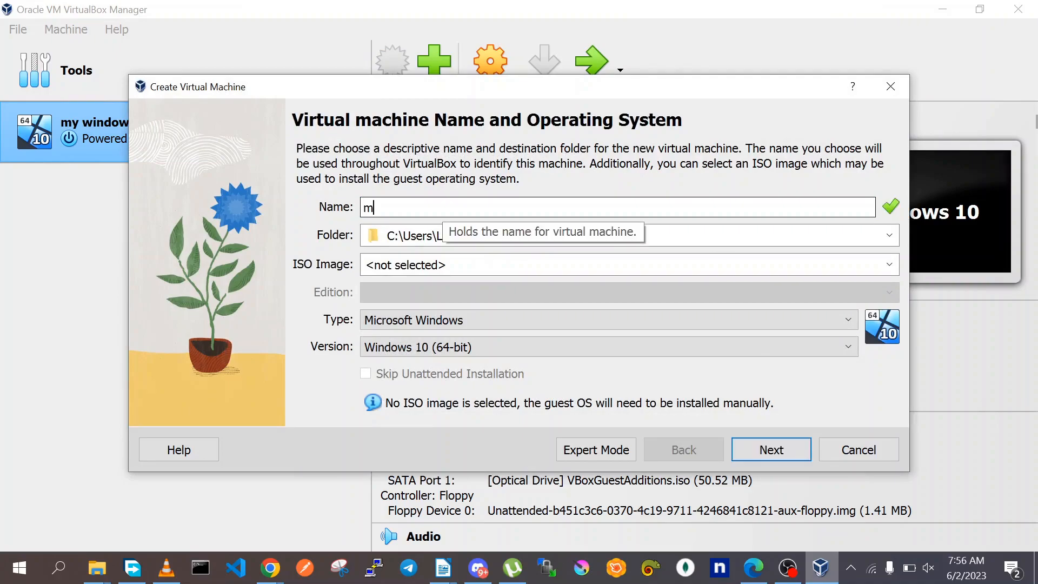
{"action": "type", "text": "y windows 7"}
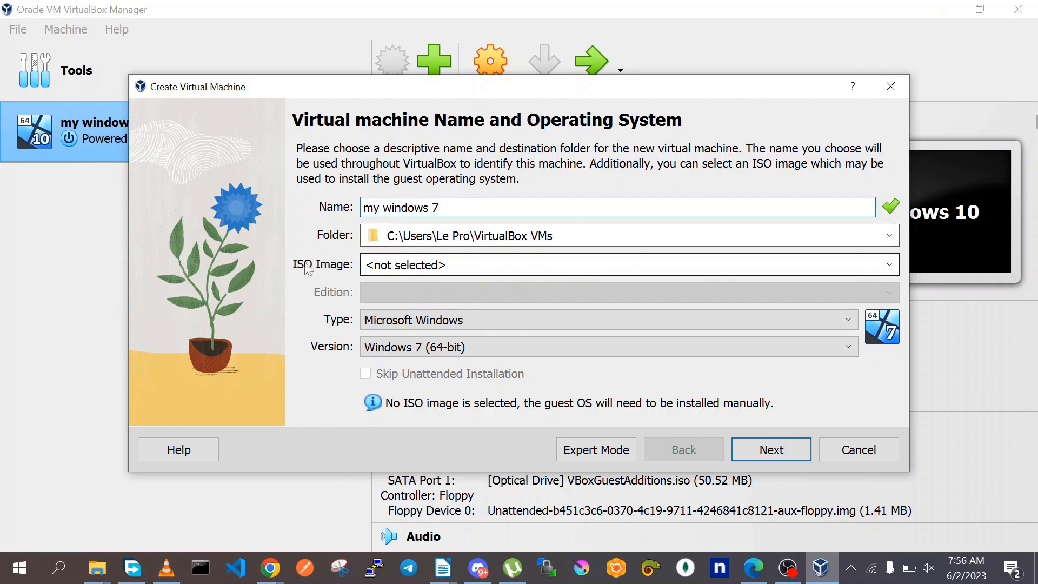
Switch to the Untitled 2 document in LibreOffice Writer and examine its Windows 7 ISO download links for each edition
{"action": "left_click", "coordinate": [443, 576]}
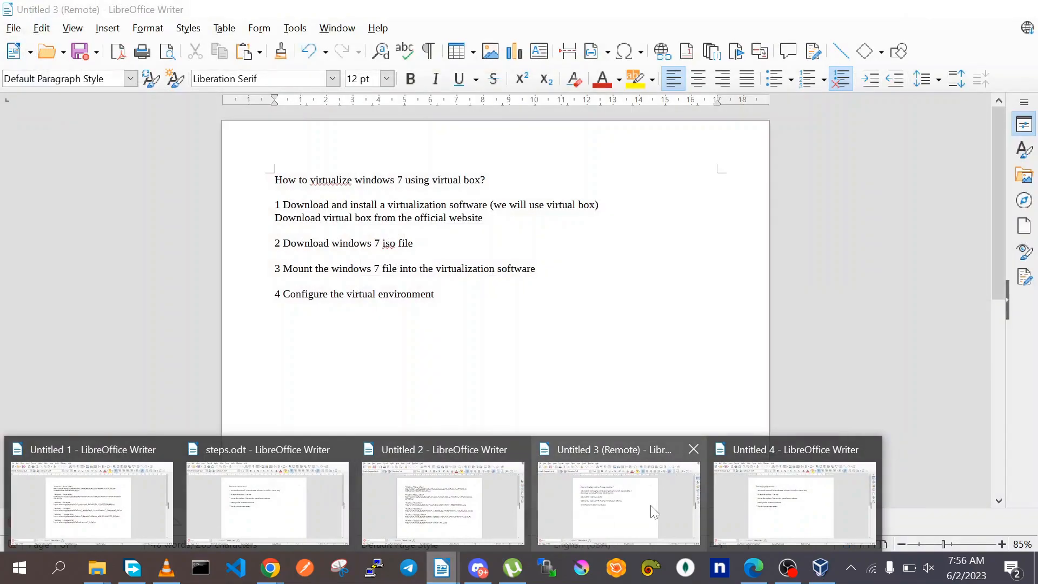
{"action": "left_click", "coordinate": [501, 514]}
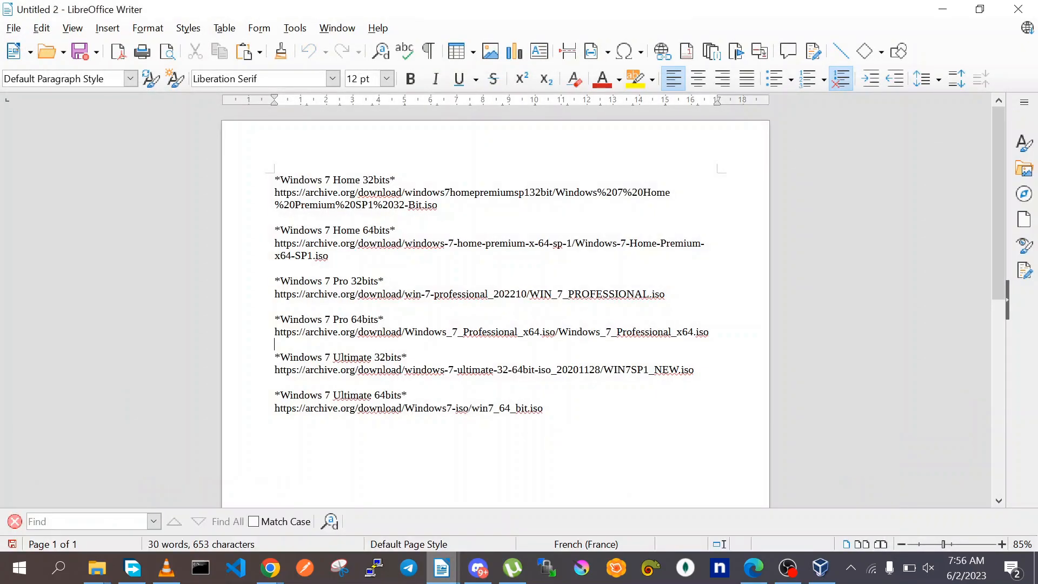
{"action": "left_click_drag", "start_coordinate": [544, 409], "coordinate": [275, 179]}
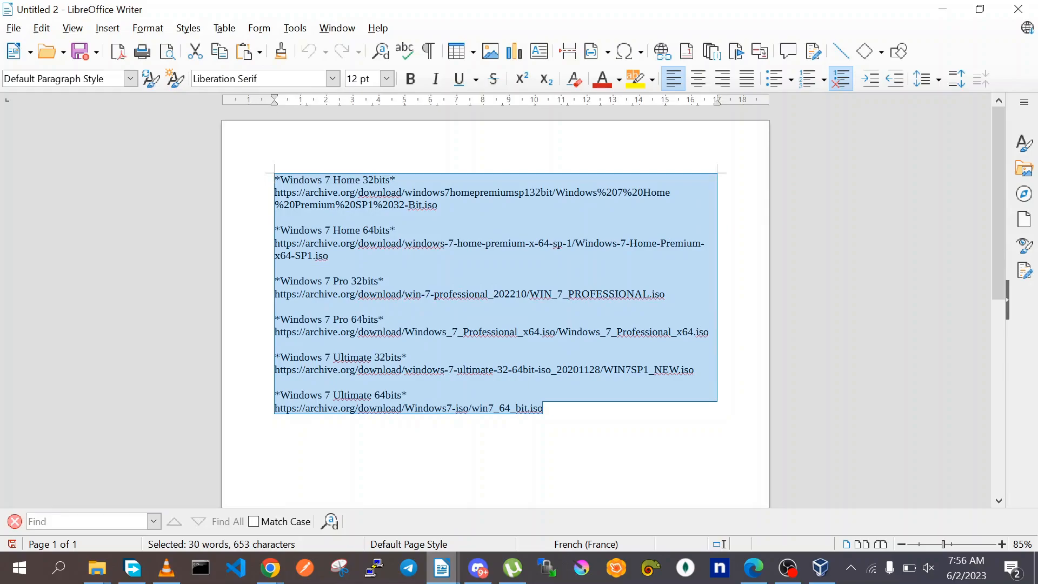
{"action": "left_click", "coordinate": [385, 320]}
{"action": "left_click_drag", "start_coordinate": [329, 256], "coordinate": [275, 231]}
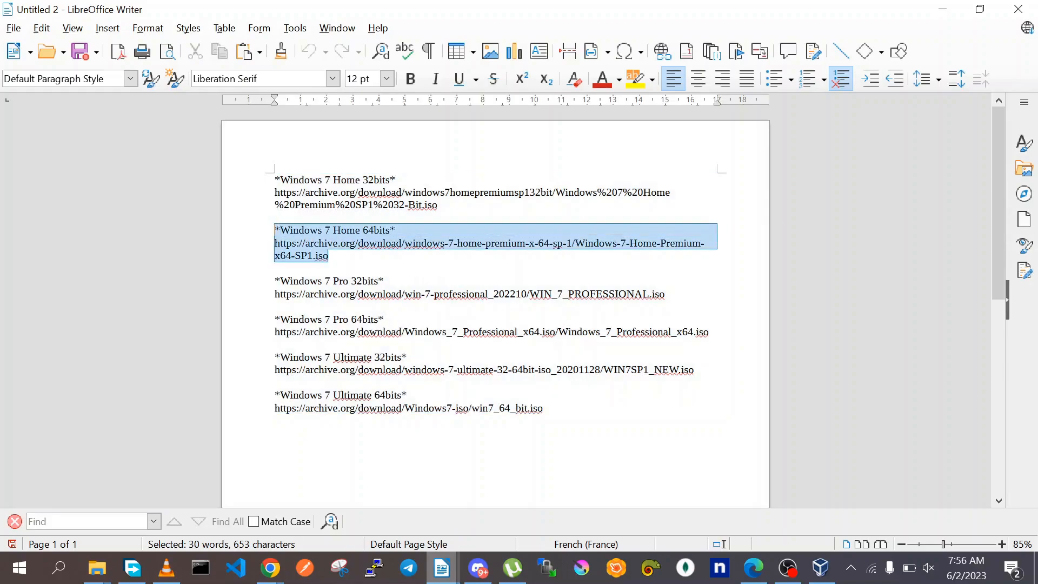
{"action": "left_click_drag", "start_coordinate": [709, 333], "coordinate": [275, 319]}
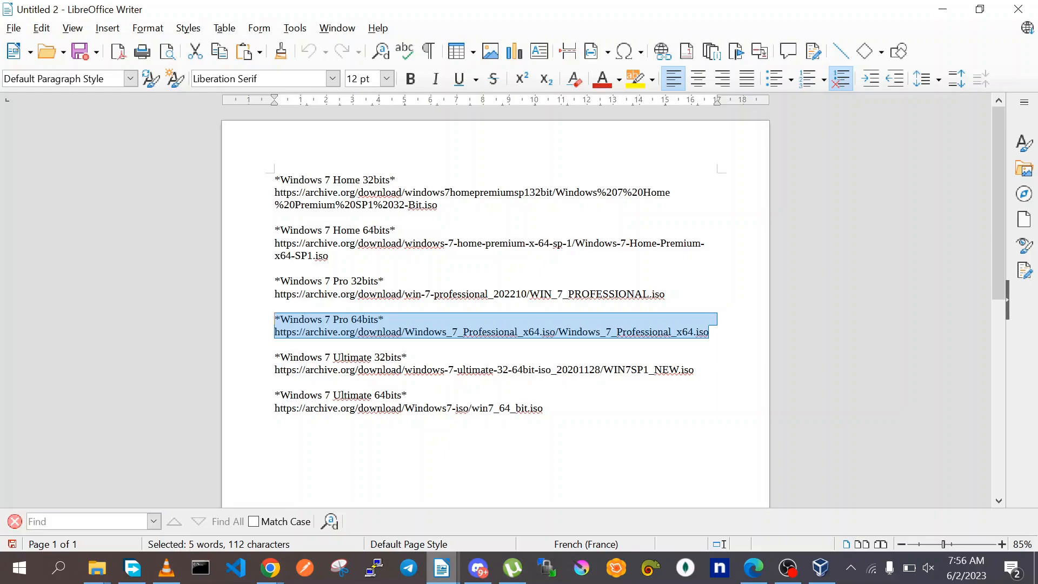
{"action": "left_click", "coordinate": [384, 320]}
{"action": "left_click_drag", "start_coordinate": [708, 332], "coordinate": [274, 319]}
{"action": "key", "text": "ctrl+a"}
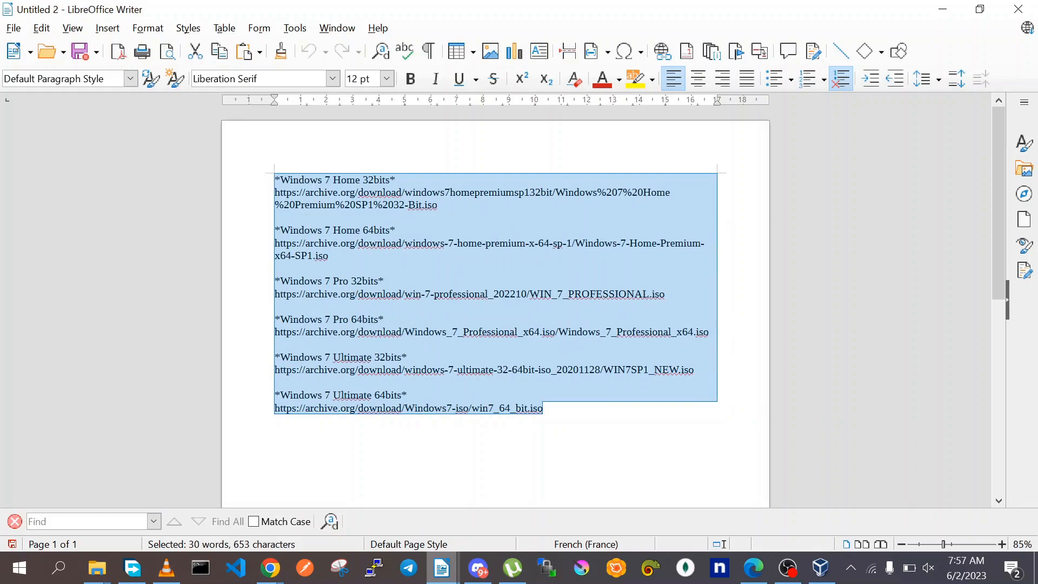
Return to VirtualBox, choose Windows_7_Professional_x64 from the windows 7 folder as the ISO image, and continue to the unattended install setup
{"action": "left_click", "coordinate": [832, 576]}
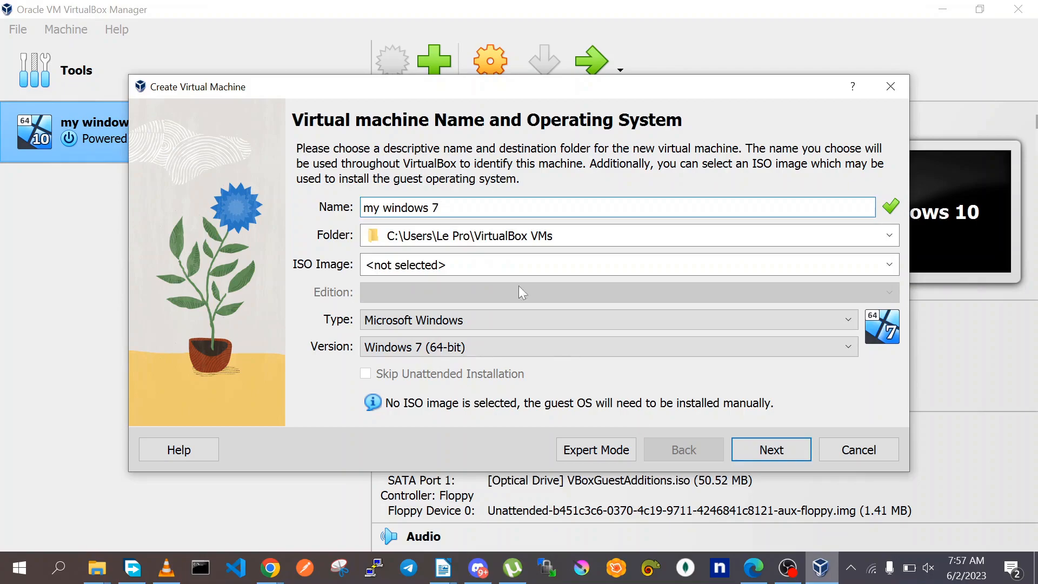
{"action": "left_click", "coordinate": [887, 264]}
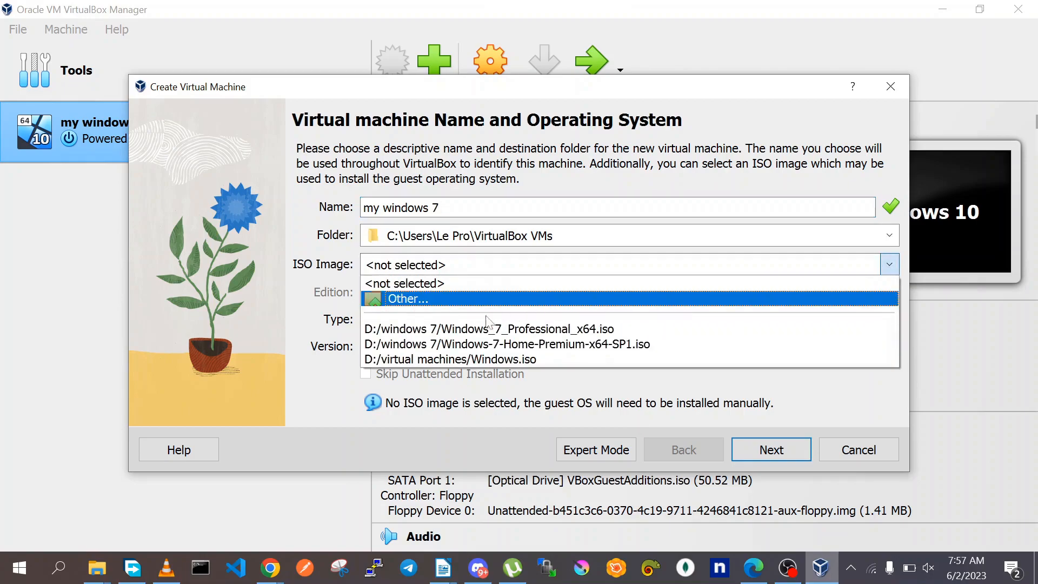
{"action": "left_click", "coordinate": [438, 300]}
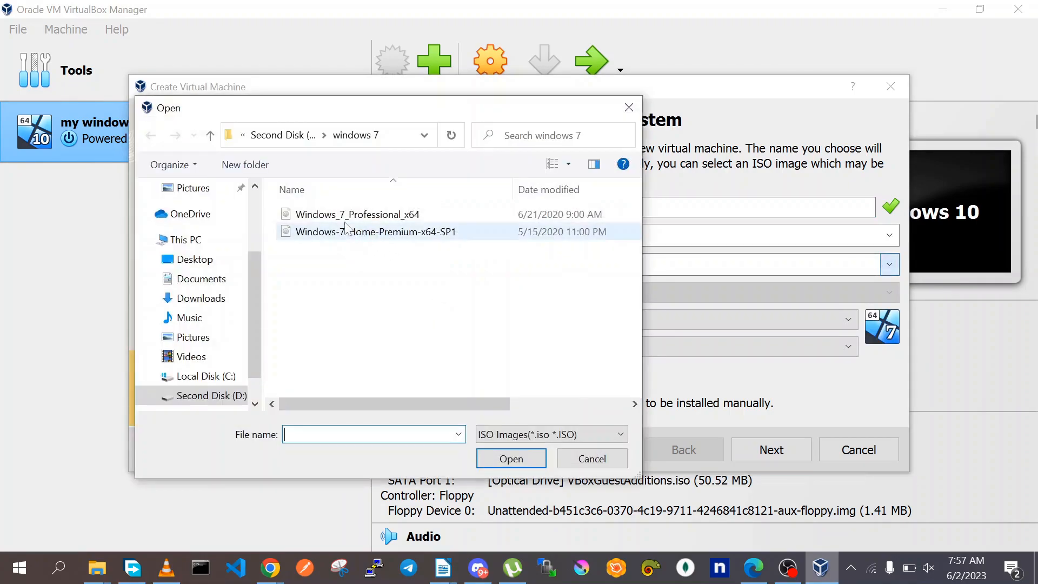
{"action": "double_click", "coordinate": [381, 216]}
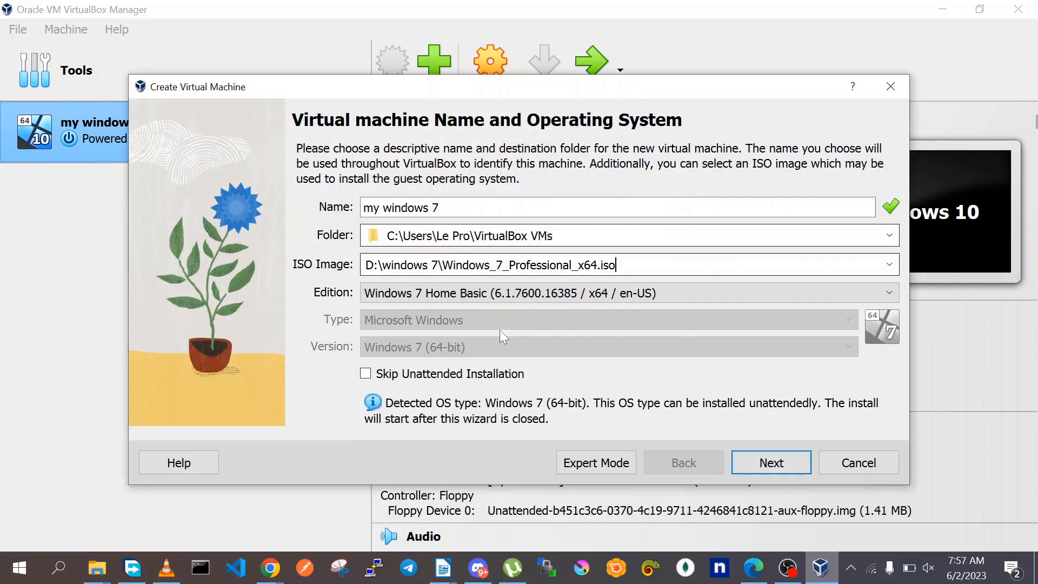
{"action": "left_click", "coordinate": [772, 459]}
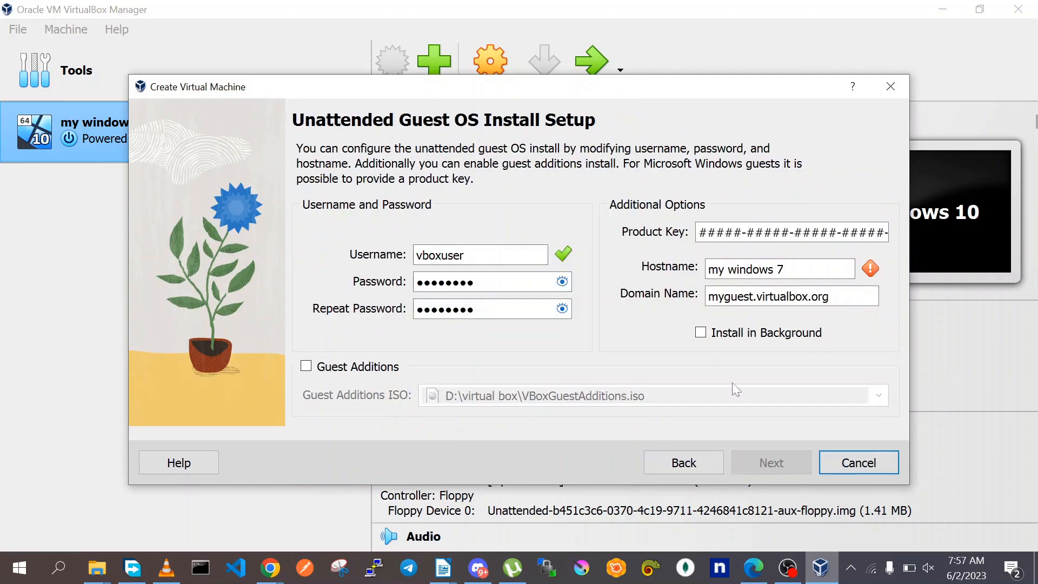
Set the guest account's username to "easy" and enter the account password in both the Password and Repeat Password fields
{"action": "left_click_drag", "start_coordinate": [471, 255], "coordinate": [341, 257]}
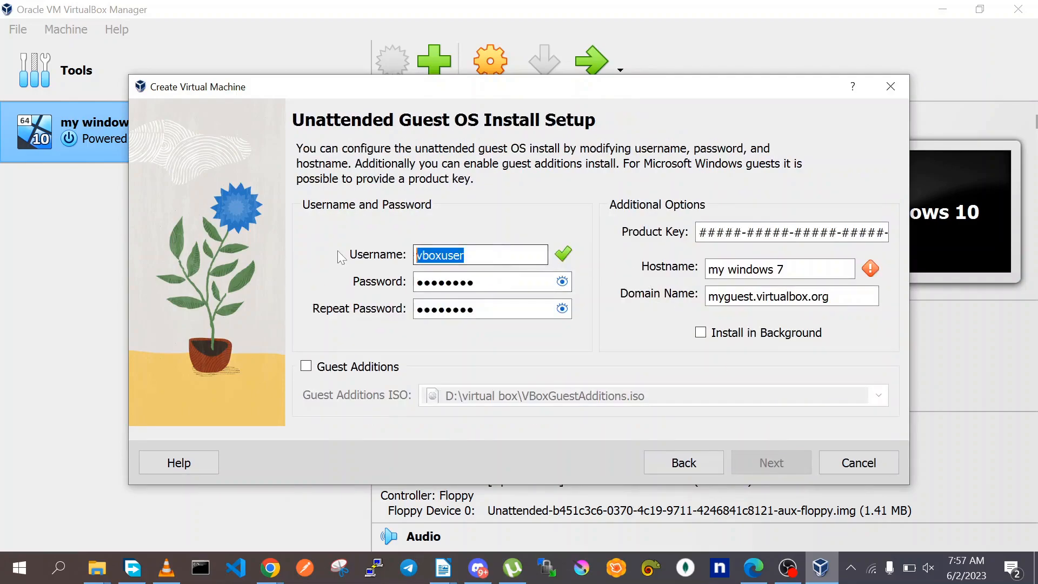
{"action": "type", "text": "pro"}
{"action": "key", "text": "BackSpace"}
{"action": "key", "text": "BackSpace"}
{"action": "key", "text": "BackSpace"}
{"action": "type", "text": "easy"}
{"action": "left_click_drag", "start_coordinate": [478, 282], "coordinate": [379, 283]}
{"action": "type", "text": "●●●●"}
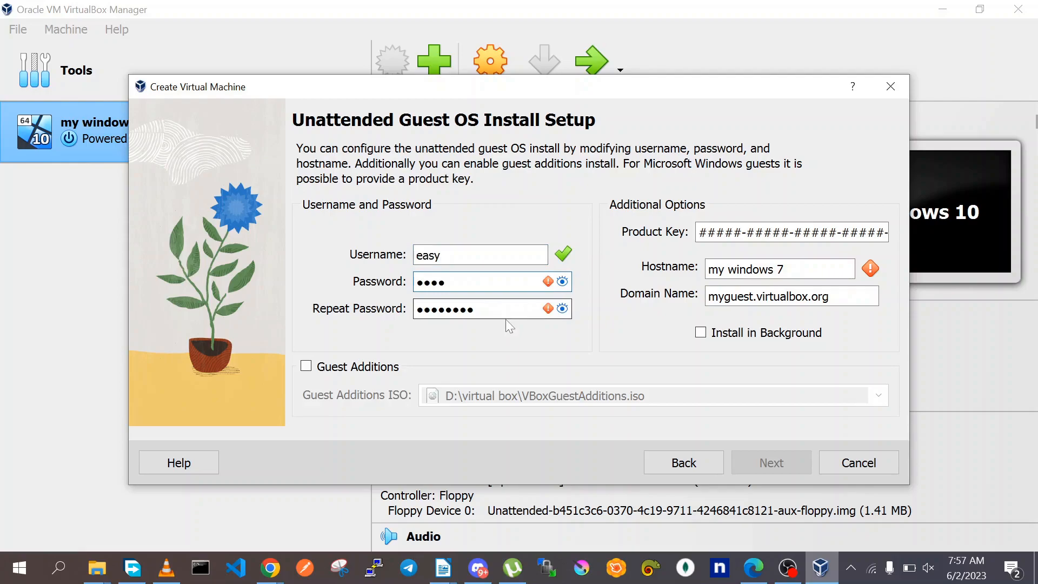
{"action": "left_click_drag", "start_coordinate": [476, 310], "coordinate": [350, 316]}
{"action": "type", "text": "●●●●"}
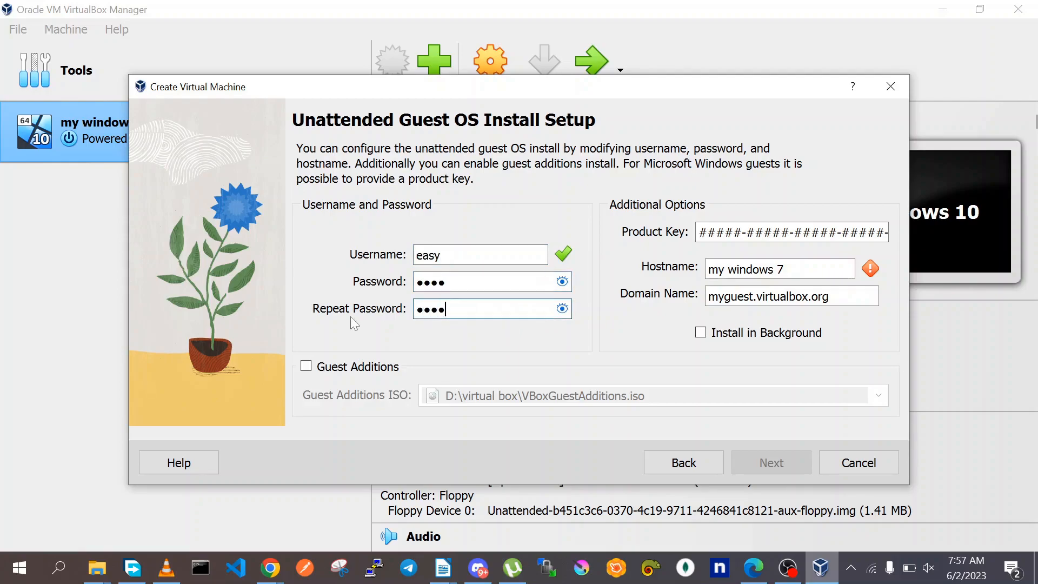
Set the guest hostname to "easy" and accept the default hardware of 2048 MB base memory and 1 processor
{"action": "left_click_drag", "start_coordinate": [800, 269], "coordinate": [685, 270]}
{"action": "type", "text": "easy"}
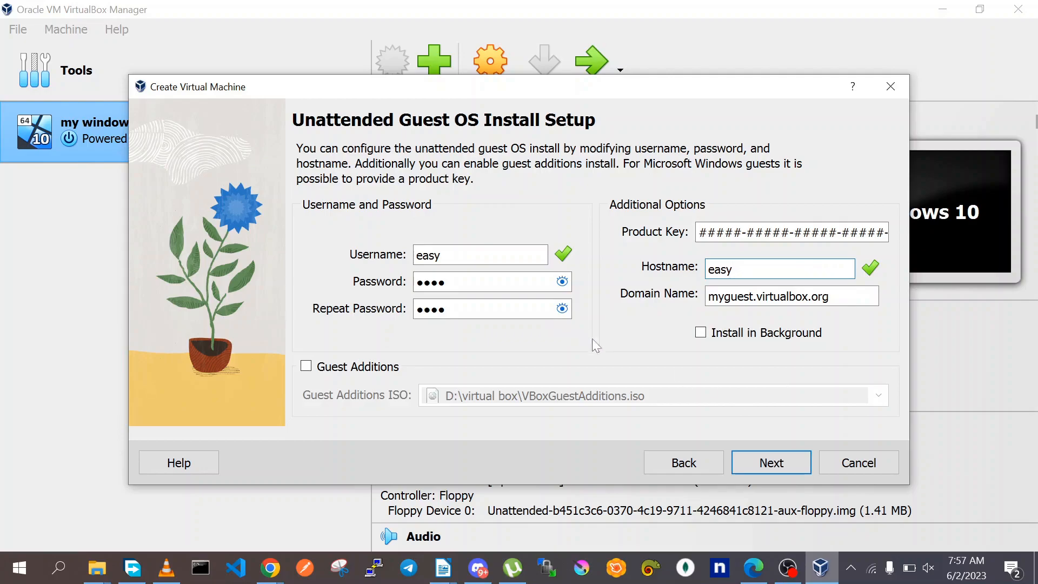
{"action": "left_click", "coordinate": [771, 458]}
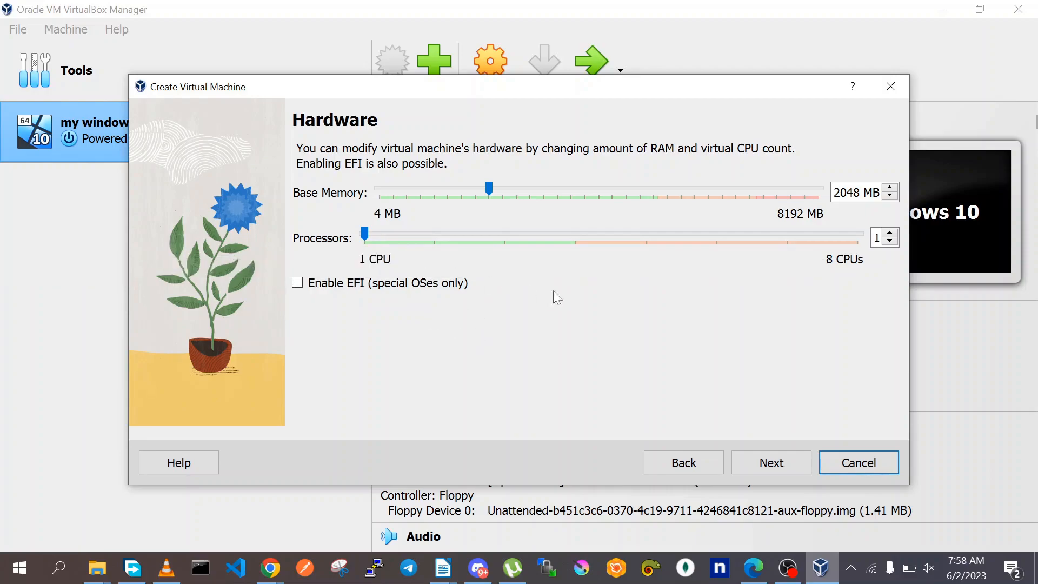
{"action": "left_click", "coordinate": [778, 463]}
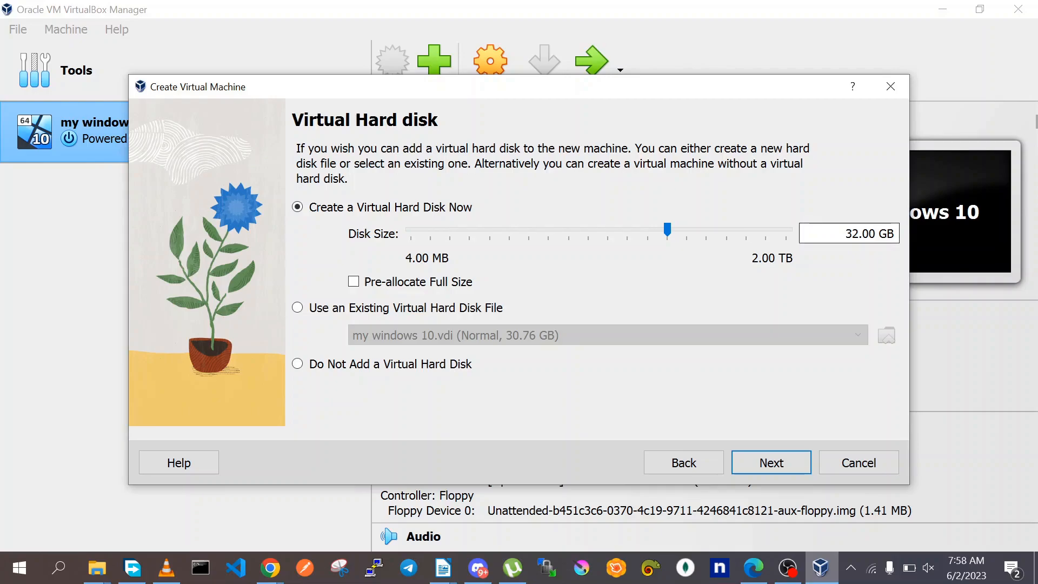
Set the new virtual hard disk's size to 10.00 GB and continue to the configuration summary
{"action": "double_click", "coordinate": [858, 234]}
{"action": "type", "text": "10"}
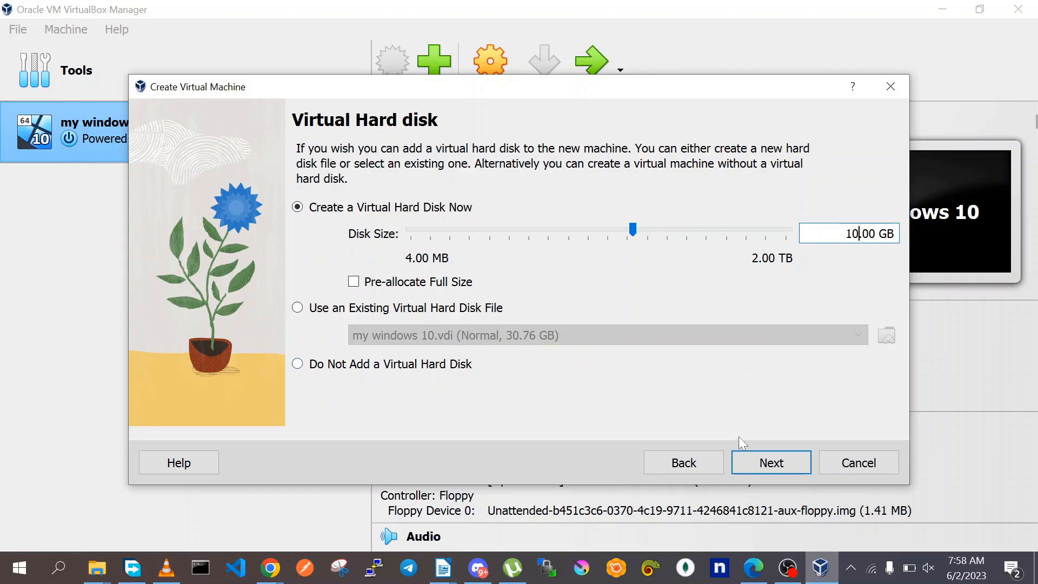
{"action": "left_click", "coordinate": [760, 464]}
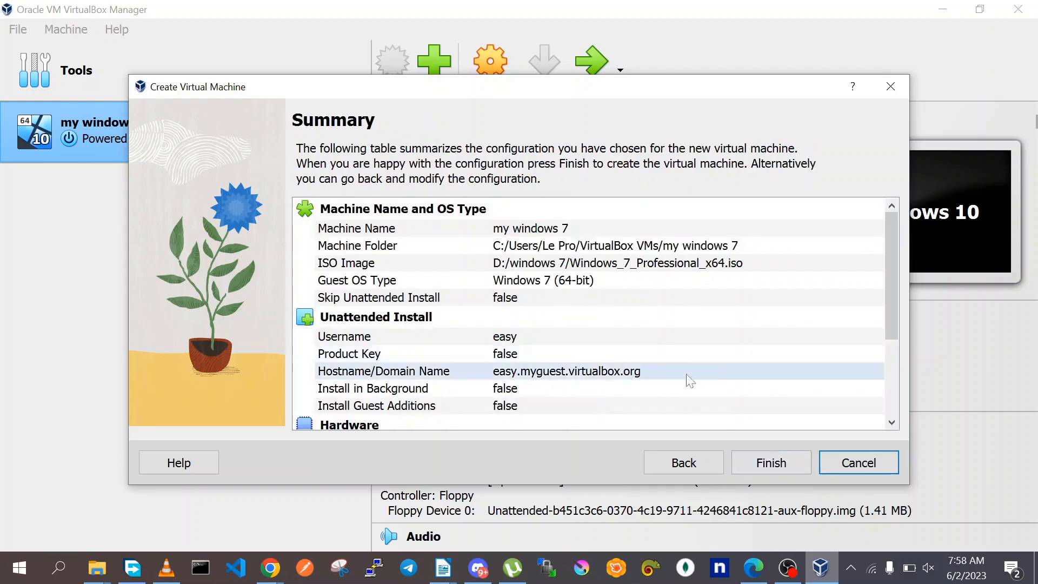
Review the machine, unattended install and hardware settings in the summary, and finish creating the virtual machine
{"action": "scroll", "coordinate": [734, 381], "scroll_direction": "down", "scroll_amount": 3}
{"action": "scroll", "coordinate": [734, 381], "scroll_direction": "up", "scroll_amount": 3}
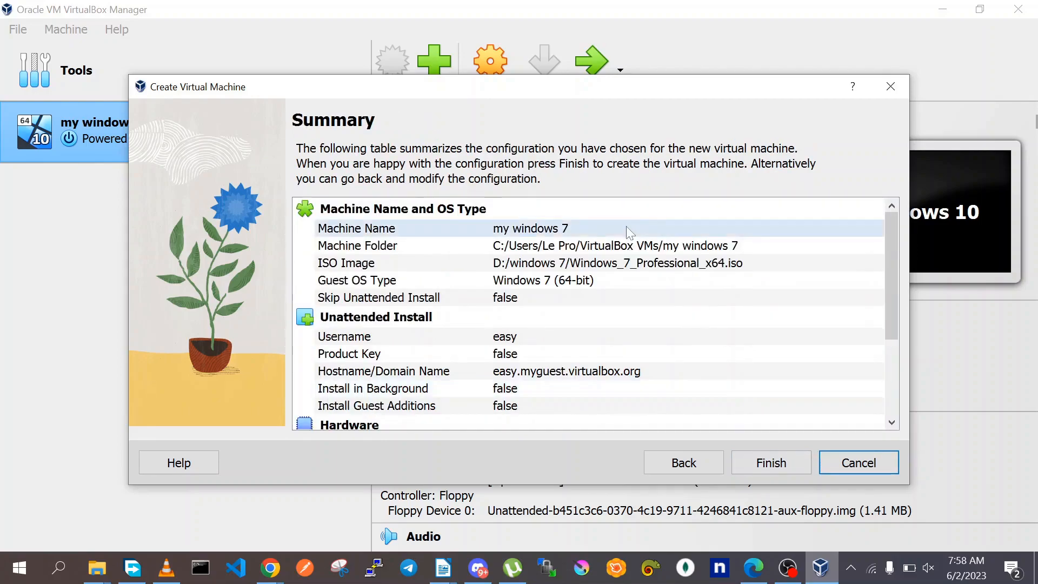
{"action": "scroll", "coordinate": [535, 360], "scroll_direction": "down", "scroll_amount": 3}
{"action": "scroll", "coordinate": [535, 359], "scroll_direction": "up", "scroll_amount": 3}
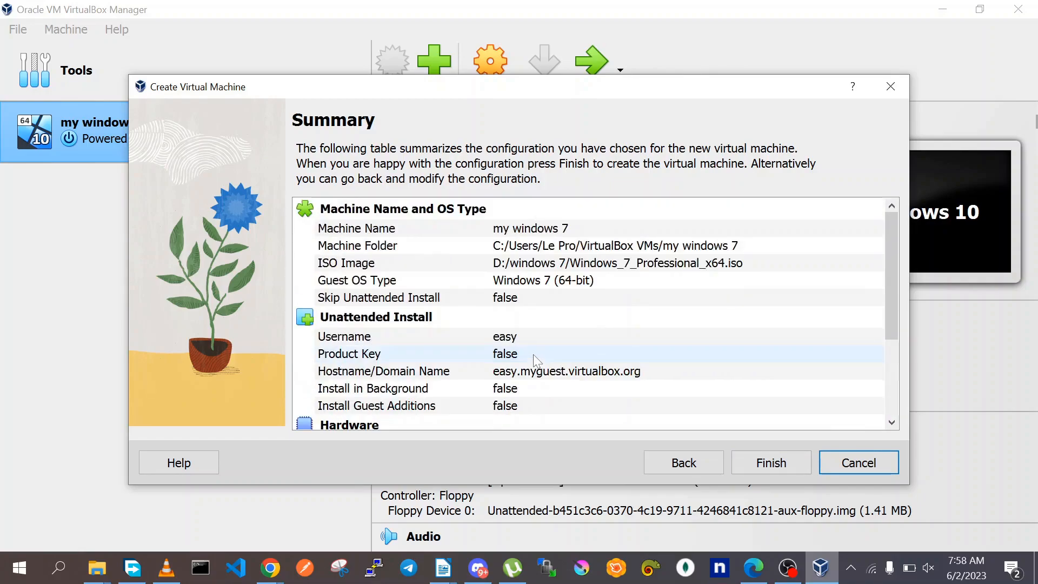
{"action": "left_click", "coordinate": [771, 462]}
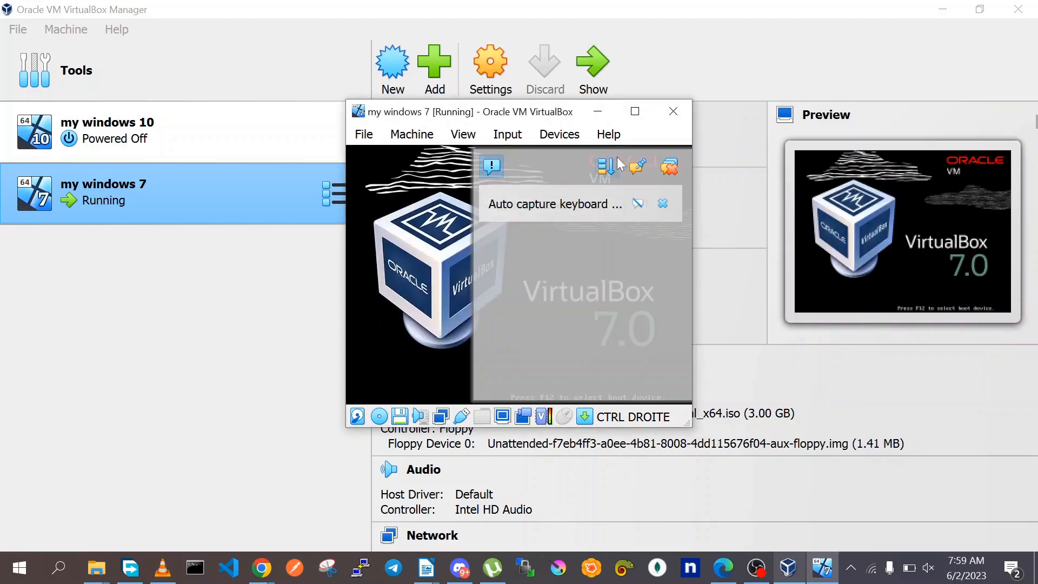
Bring the running "my windows 7" virtual machine window to the front and maximize it
{"action": "left_click", "coordinate": [640, 112]}
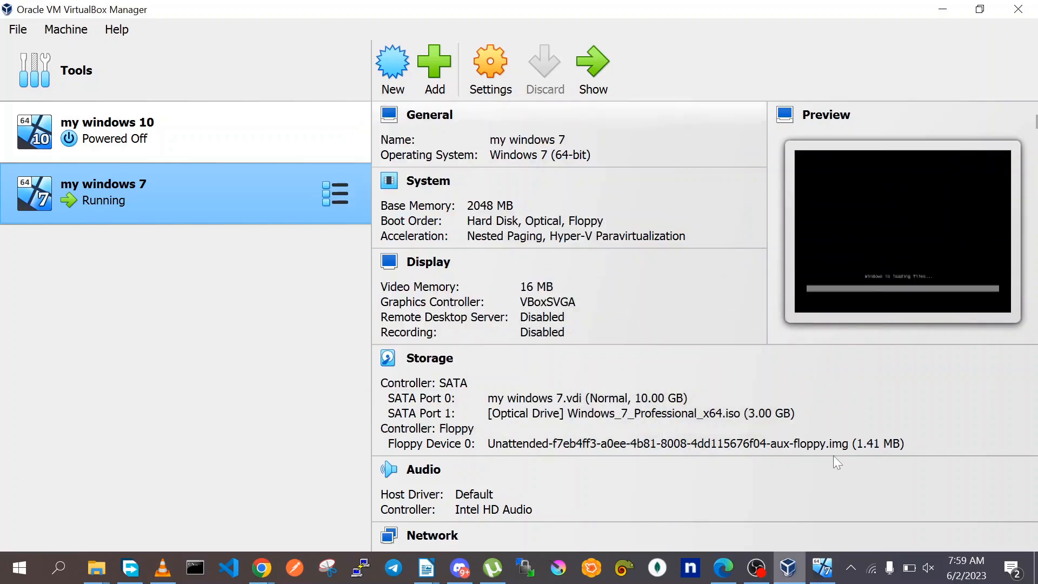
{"action": "left_click", "coordinate": [822, 566]}
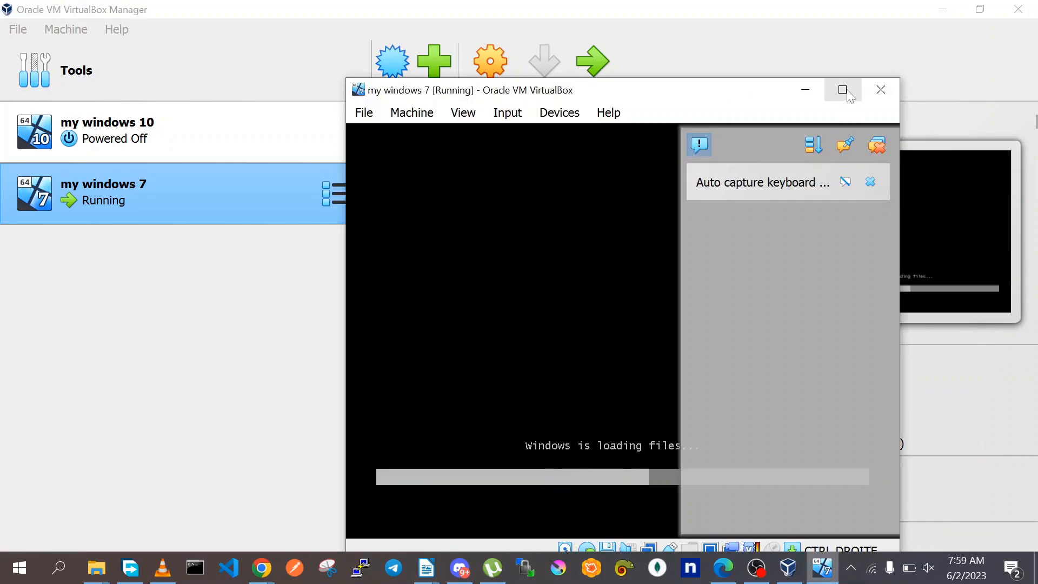
{"action": "left_click", "coordinate": [842, 88]}
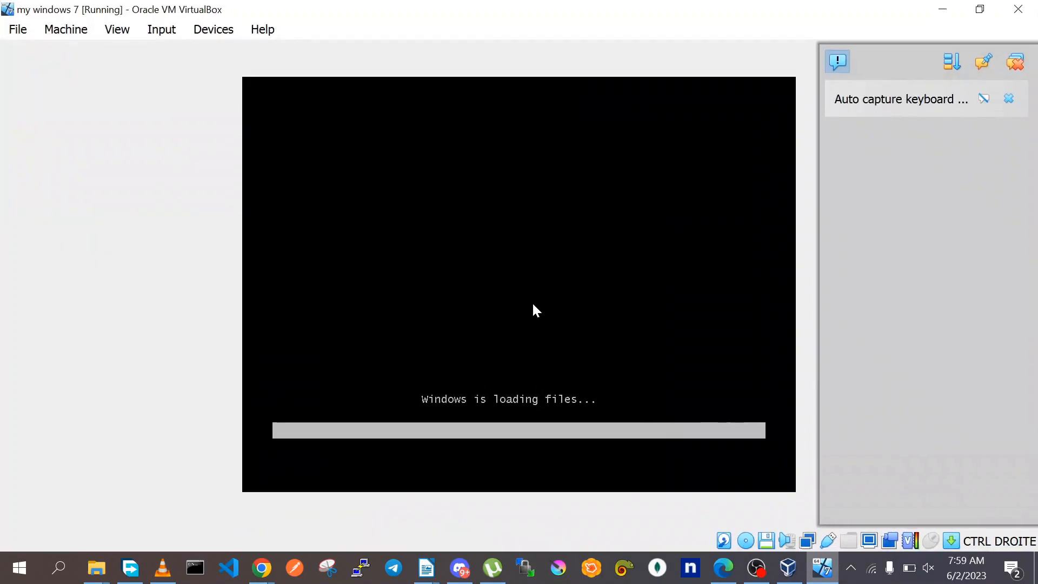